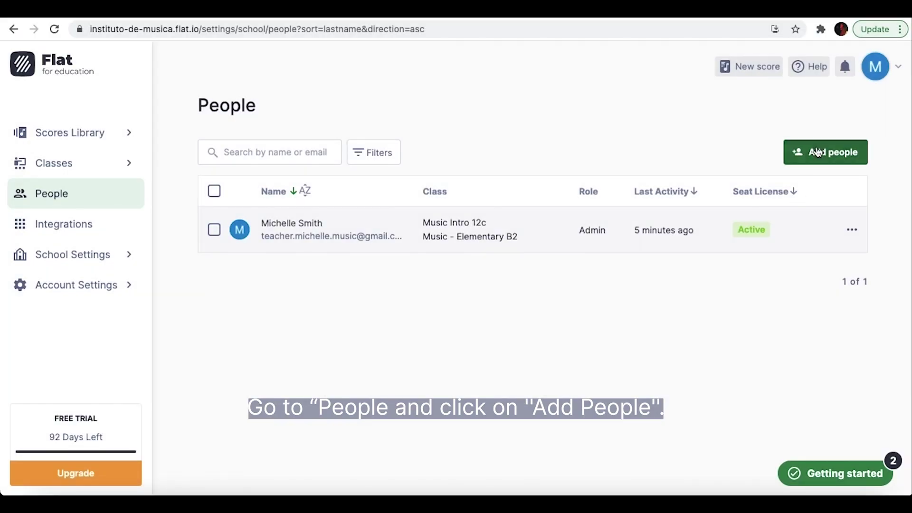
# - Open the options for adding people to the Instituto de Musica school
pyautogui.click(817, 152)
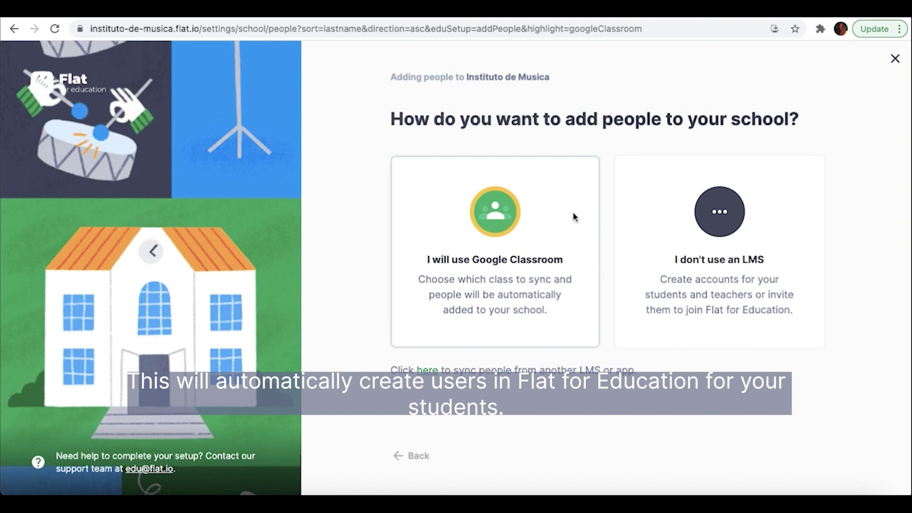
# - Copy the school's invitation link using the no-LMS invitation link or code option
pyautogui.click(768, 278)
pyautogui.click(697, 207)
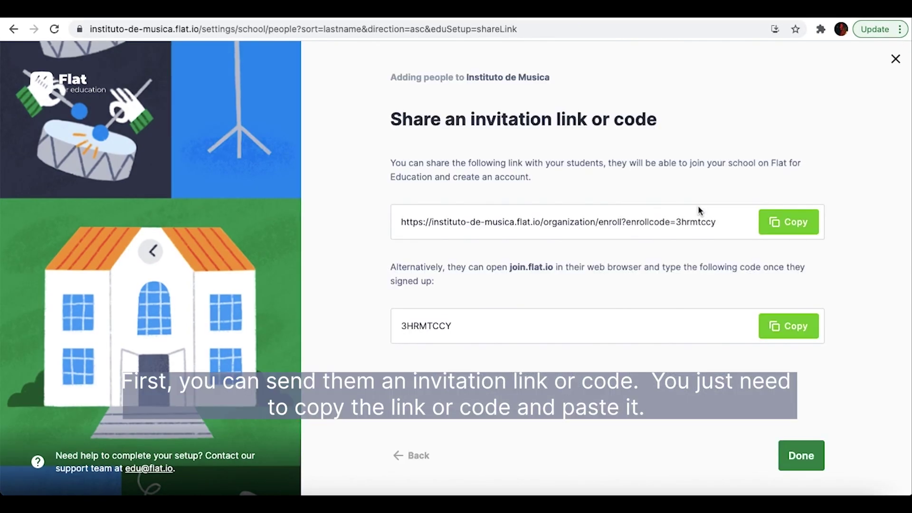
pyautogui.click(804, 226)
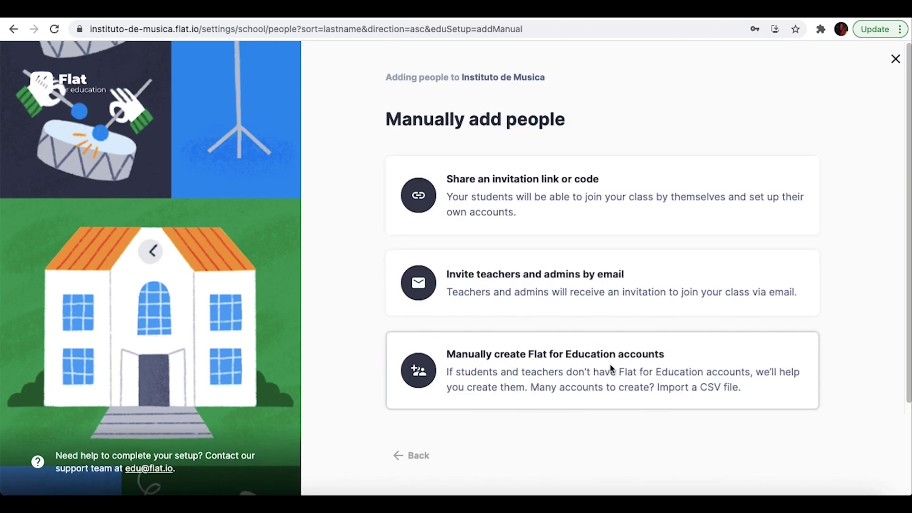
# - Manually create the student accounts with username, pasted password and first name, then view People
pyautogui.click(612, 369)
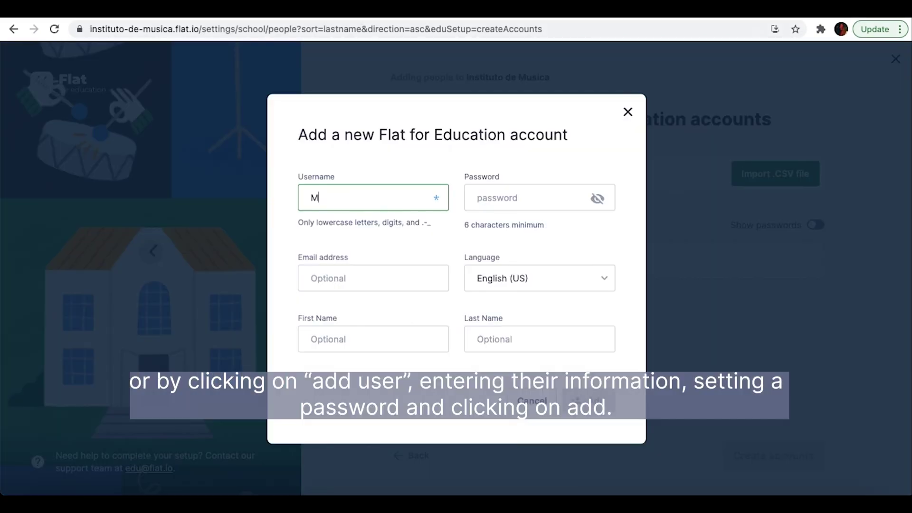
pyautogui.write('ari')
pyautogui.click(537, 200)
pyautogui.hotkey('ctrl', 'v')
pyautogui.click(350, 339)
pyautogui.write('Mari')
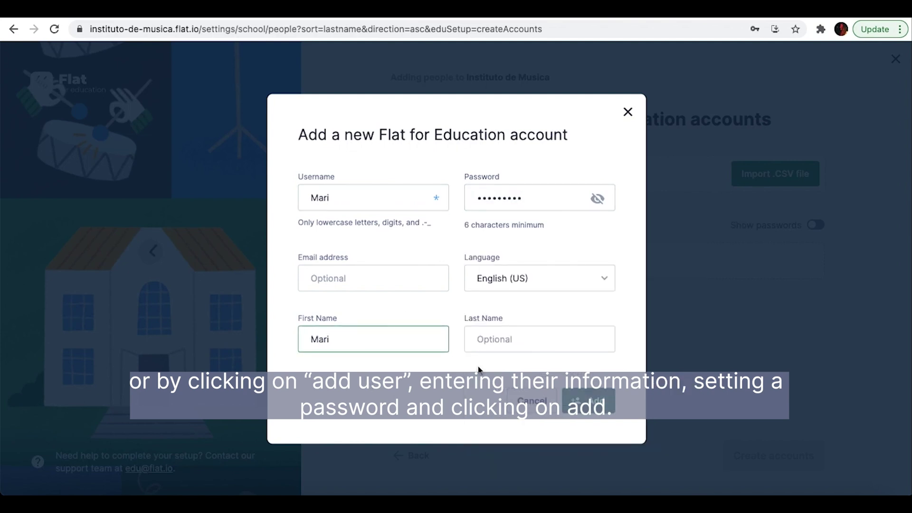
pyautogui.click(594, 402)
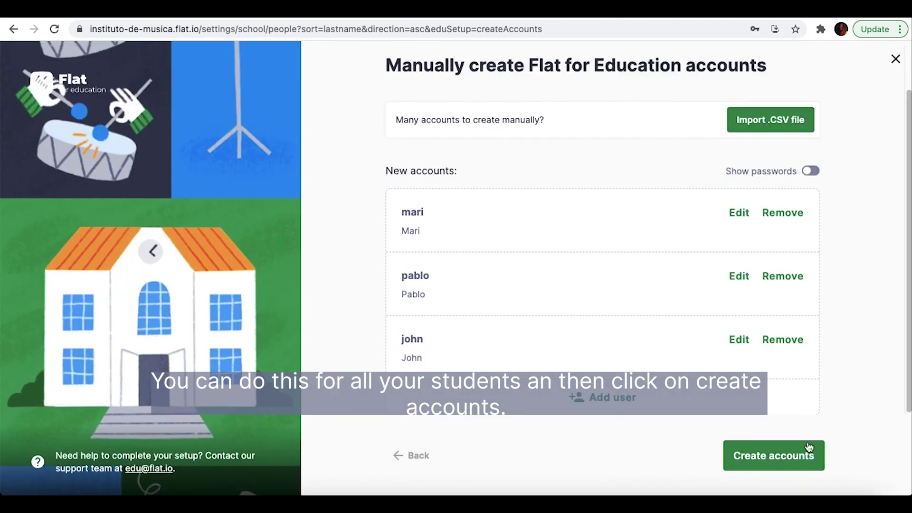
pyautogui.click(792, 456)
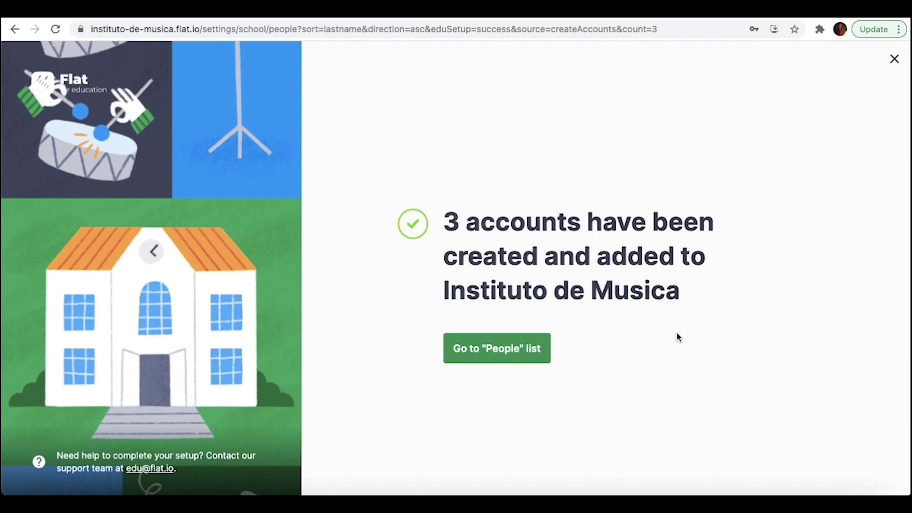
pyautogui.click(519, 351)
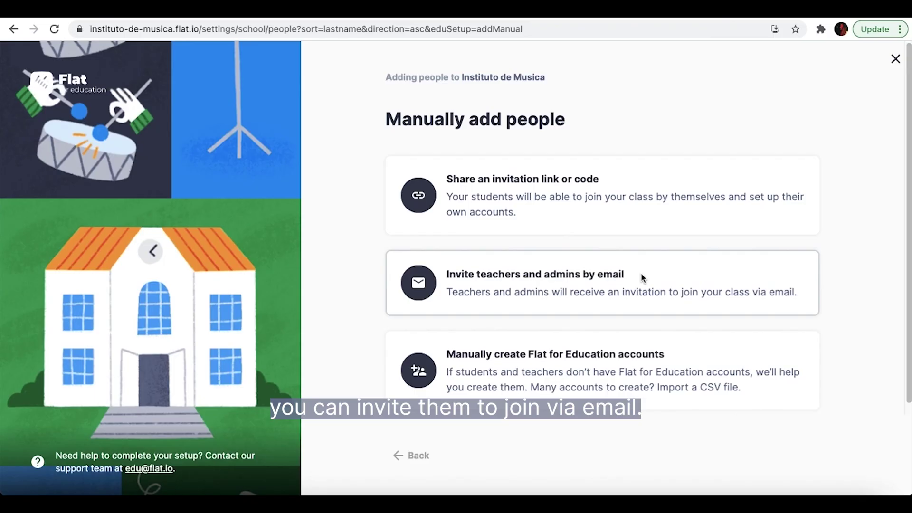
# - Invite a teacher by e-mail address with the Admin role
pyautogui.click(641, 273)
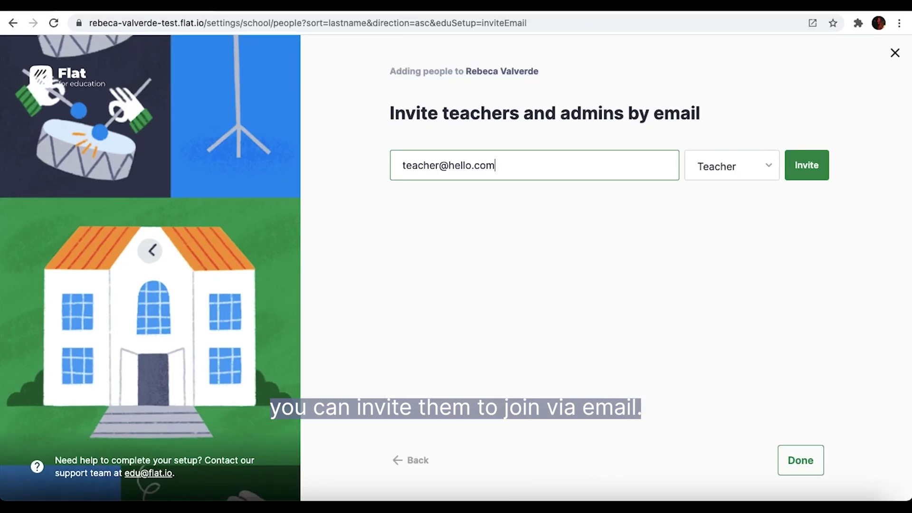
pyautogui.click(770, 167)
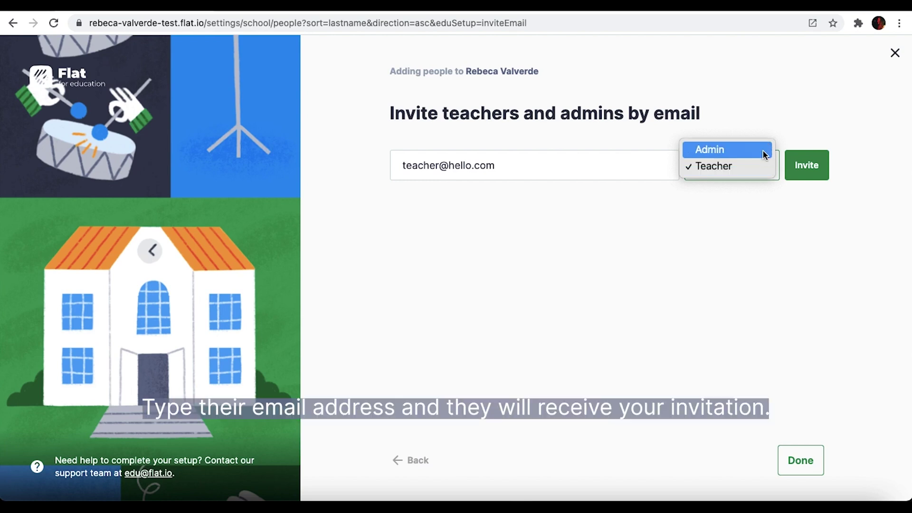
pyautogui.click(765, 150)
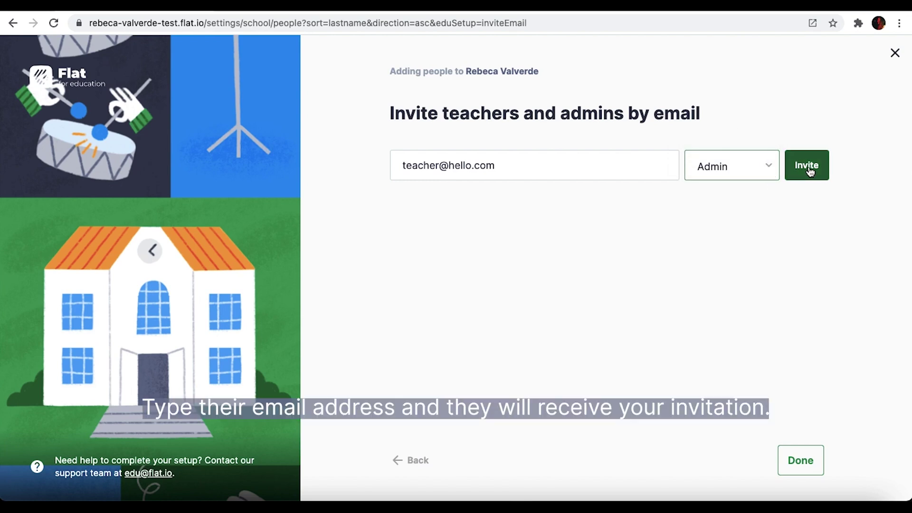
pyautogui.click(751, 166)
pyautogui.click(745, 184)
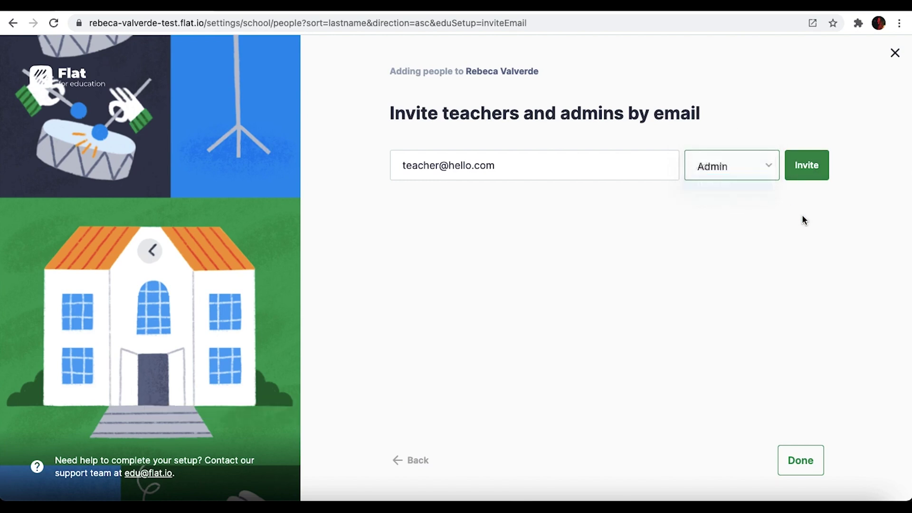
pyautogui.click(814, 173)
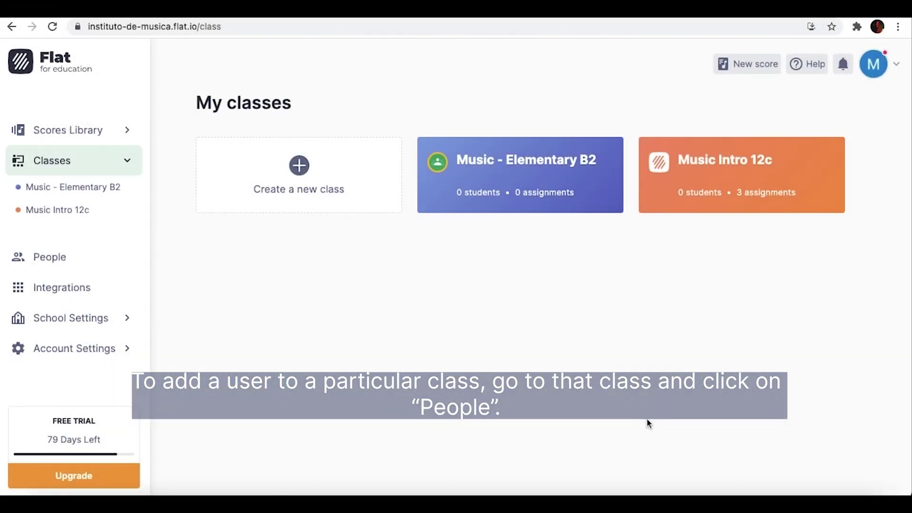
# - Open the Music Intro 12c class's People list and begin adding people
pyautogui.click(704, 197)
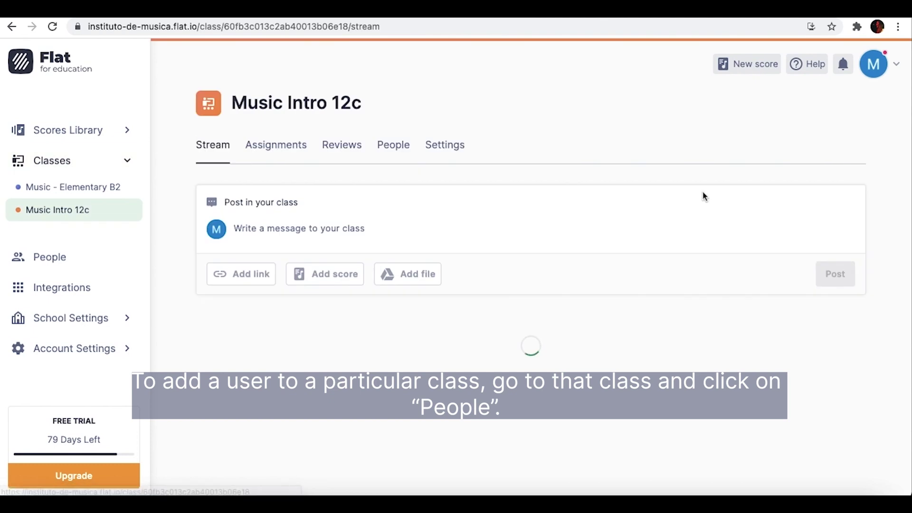
pyautogui.click(394, 151)
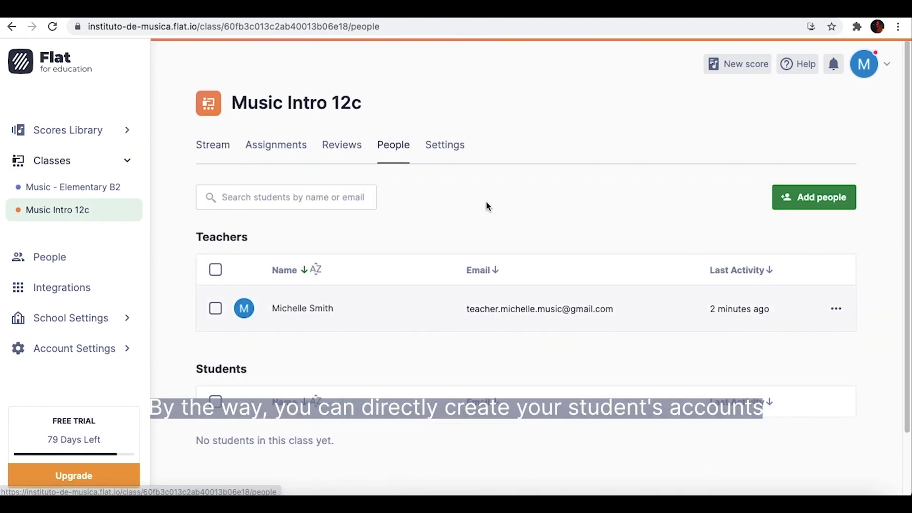
pyautogui.click(802, 207)
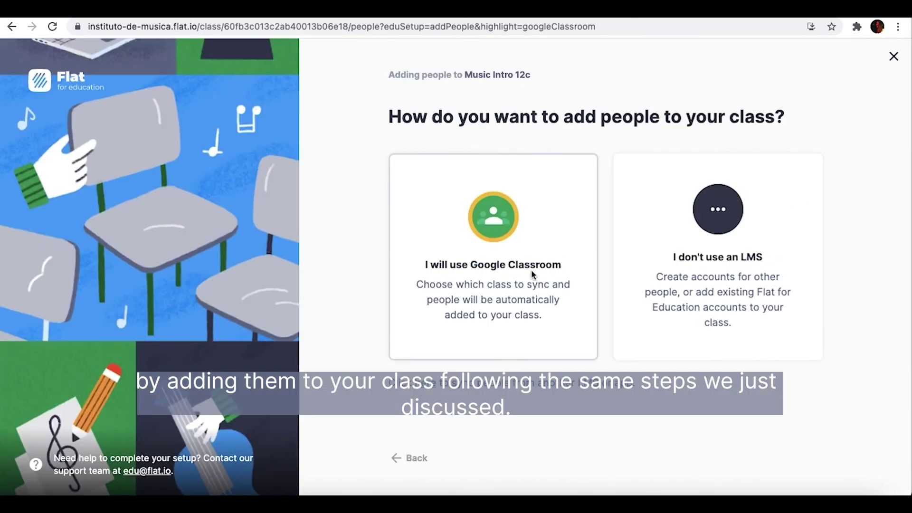
# - Add the one existing school student not yet enrolled to Music Intro 12c
pyautogui.click(702, 293)
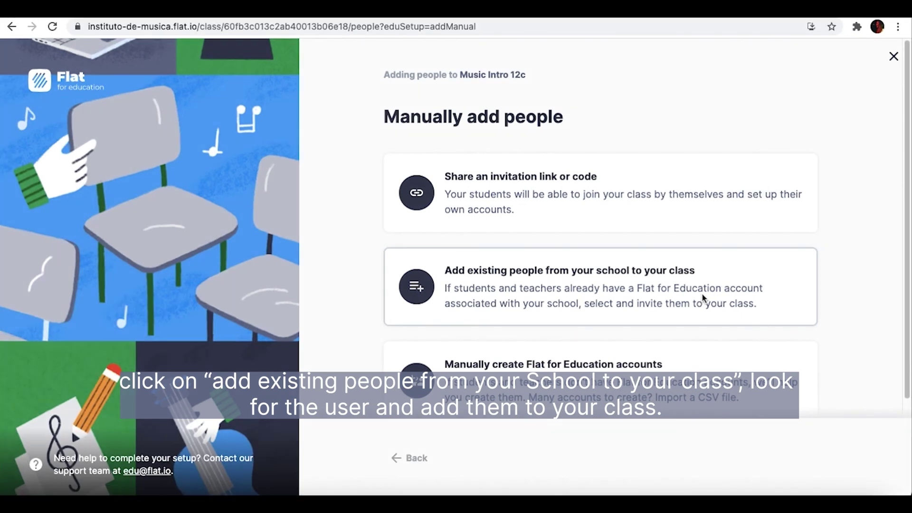
pyautogui.scroll(-1, 704, 298)
pyautogui.click(704, 298)
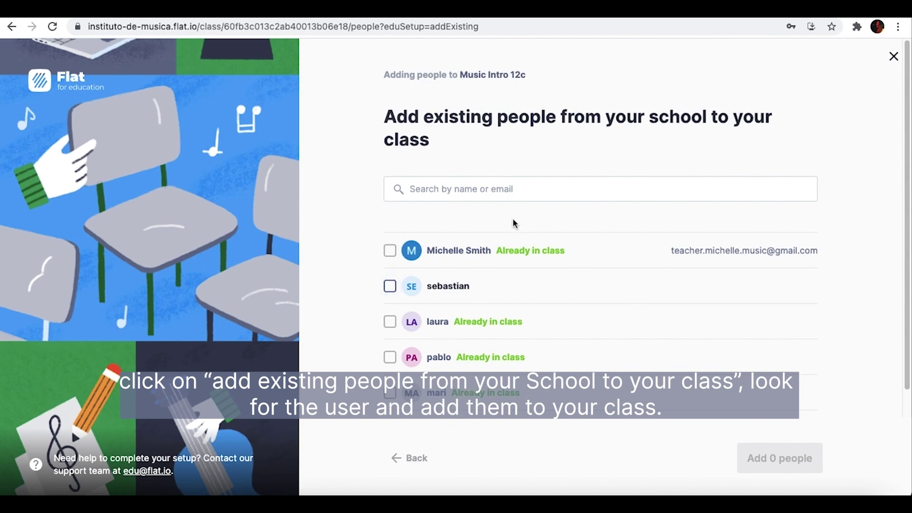
pyautogui.click(394, 289)
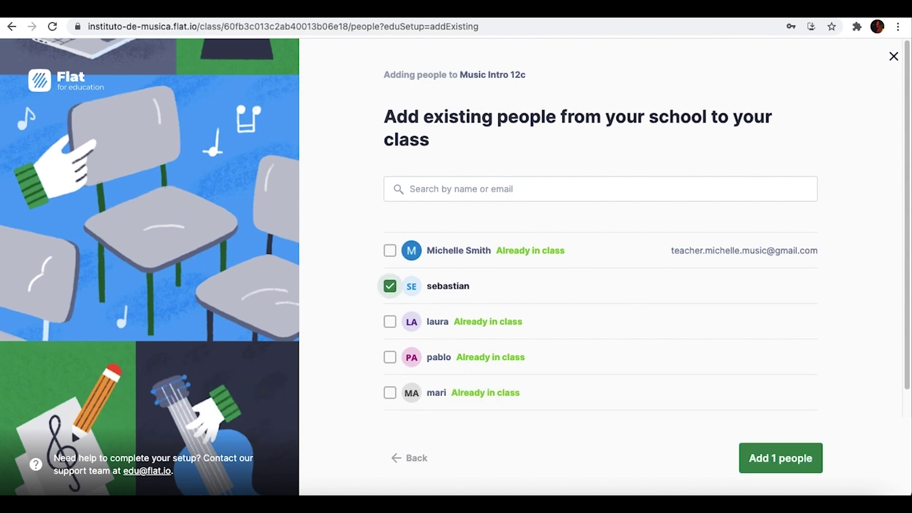
pyautogui.click(784, 467)
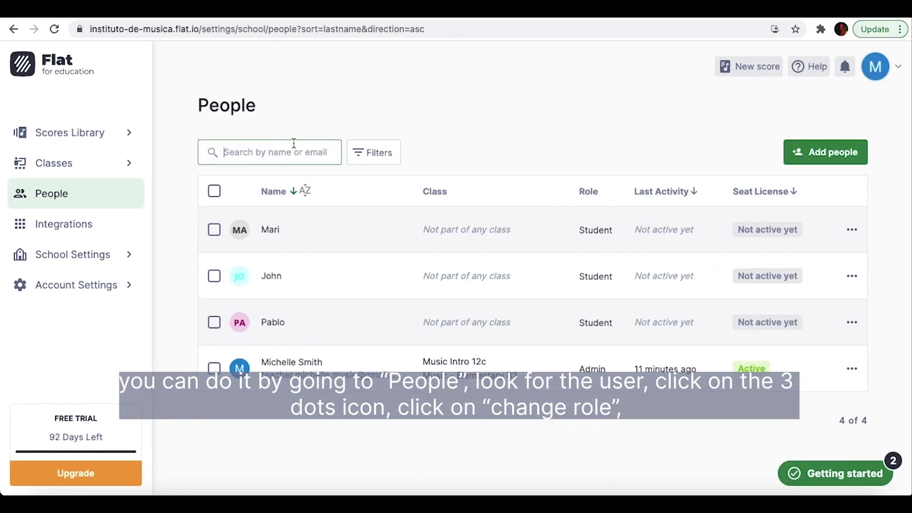
# - Search for the student in People and change their role from Student to Teacher
pyautogui.write('mari')
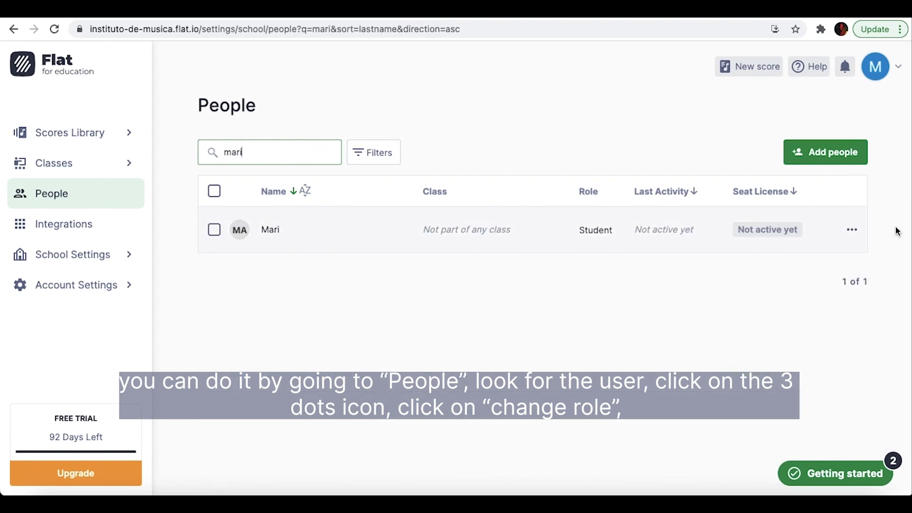
pyautogui.click(851, 230)
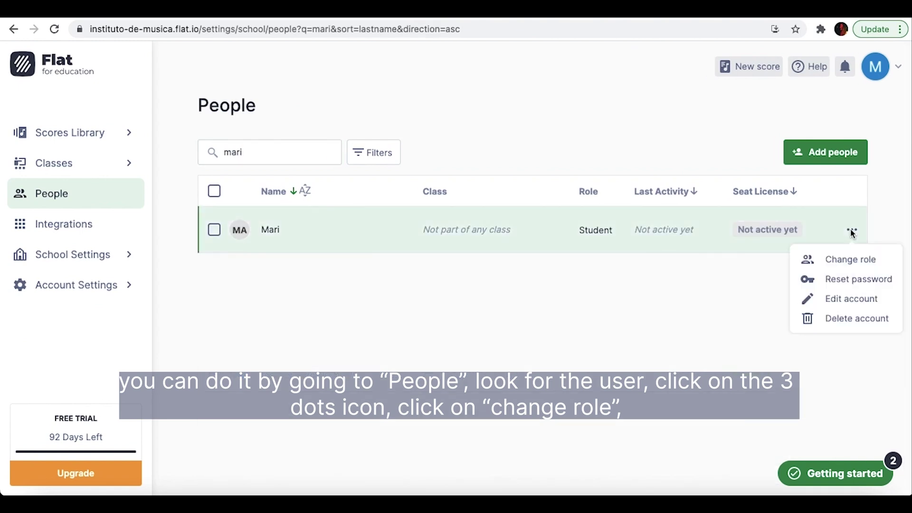
pyautogui.click(846, 261)
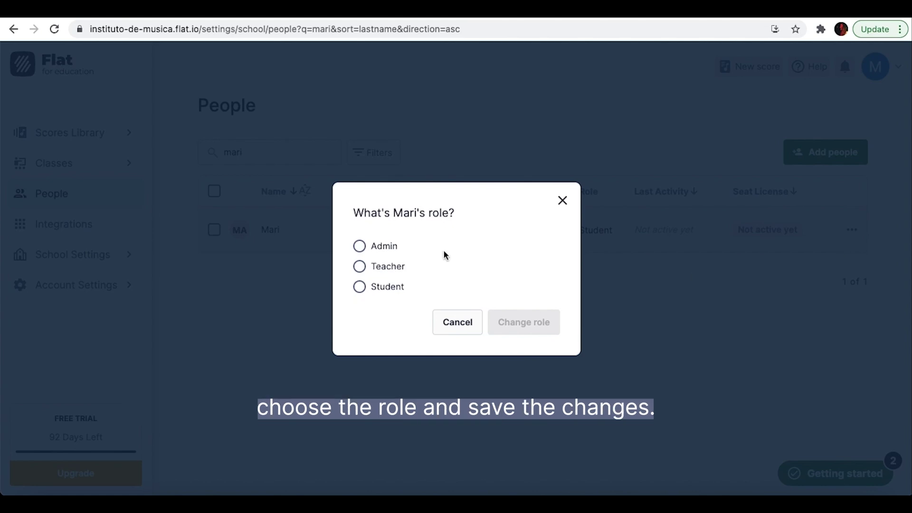
pyautogui.click(359, 267)
pyautogui.click(532, 331)
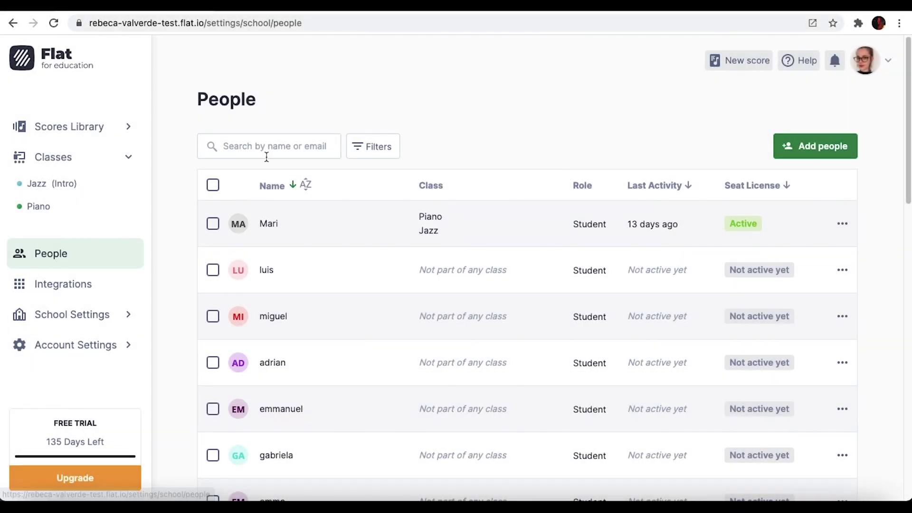
# - Search for the student by name and delete their account from the school
pyautogui.click(269, 147)
pyautogui.write('Miguel')
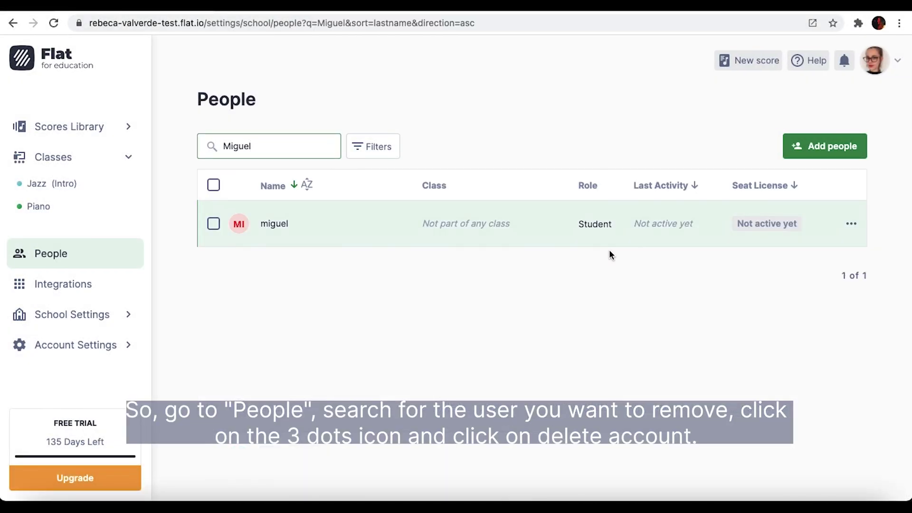
pyautogui.click(852, 223)
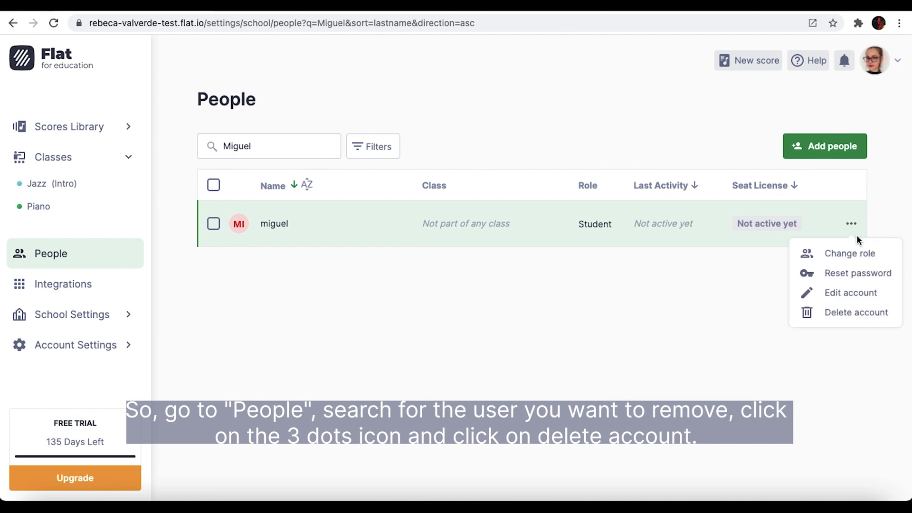
pyautogui.click(869, 312)
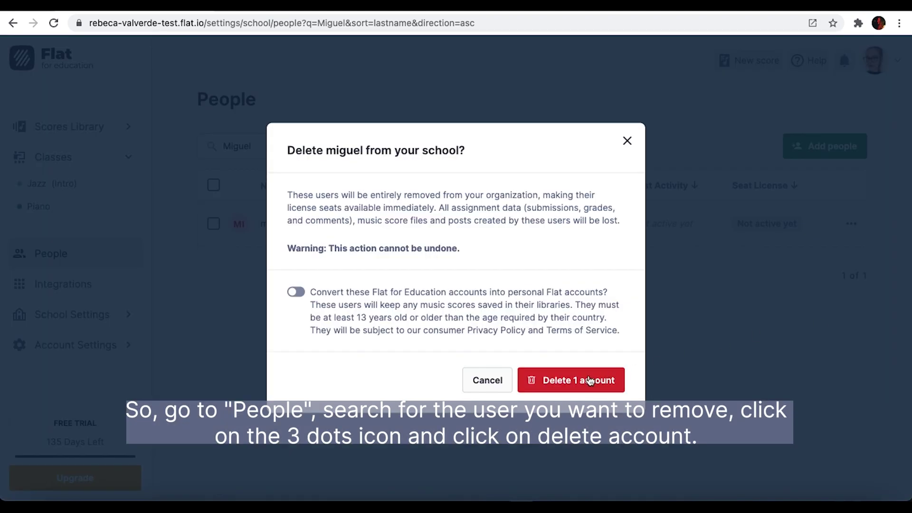
pyautogui.click(589, 381)
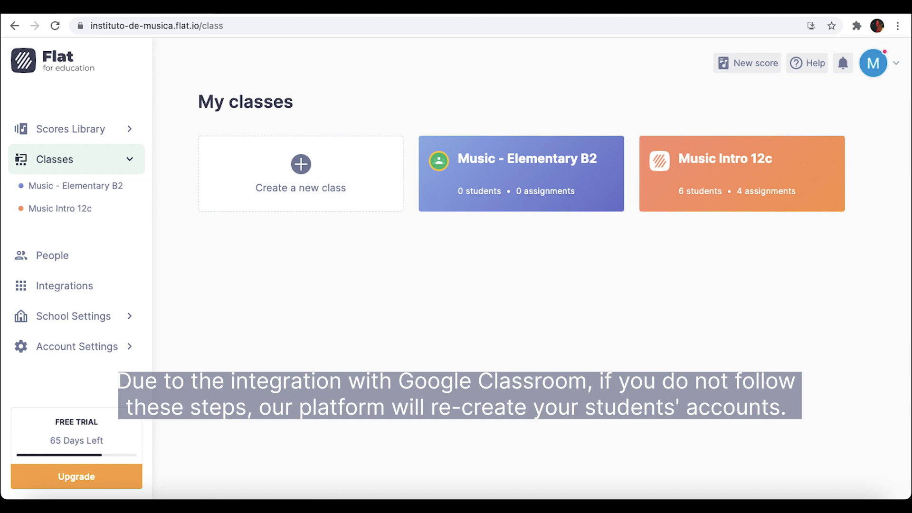
# - Delete the Music - Elementary B2 class from its settings and confirm
pyautogui.click(522, 198)
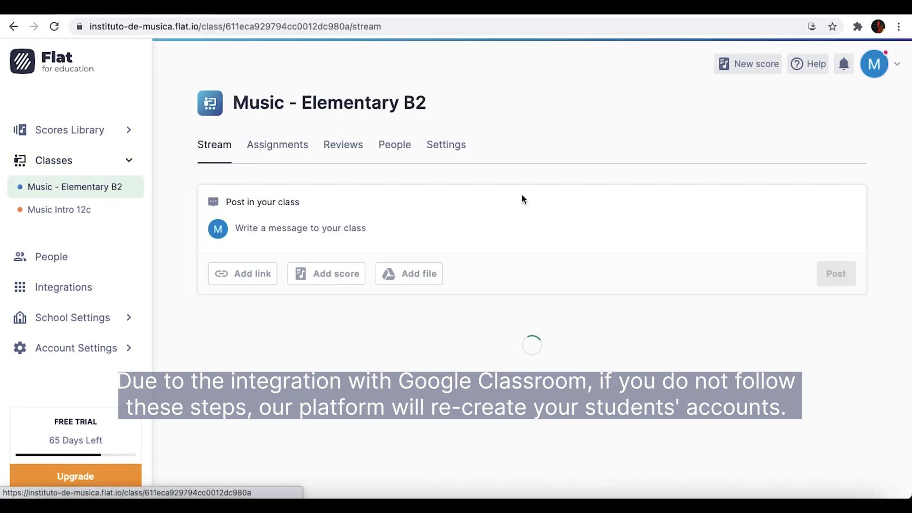
pyautogui.click(461, 148)
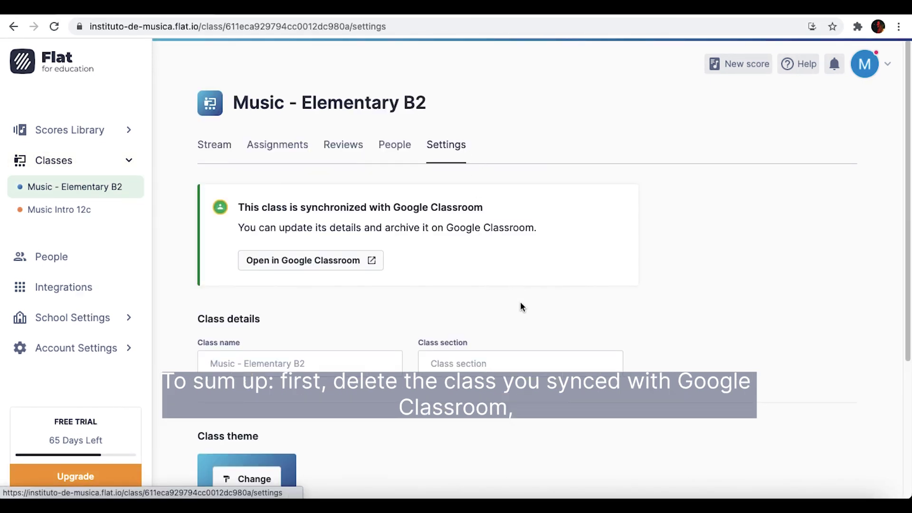
pyautogui.scroll(-3, 523, 310)
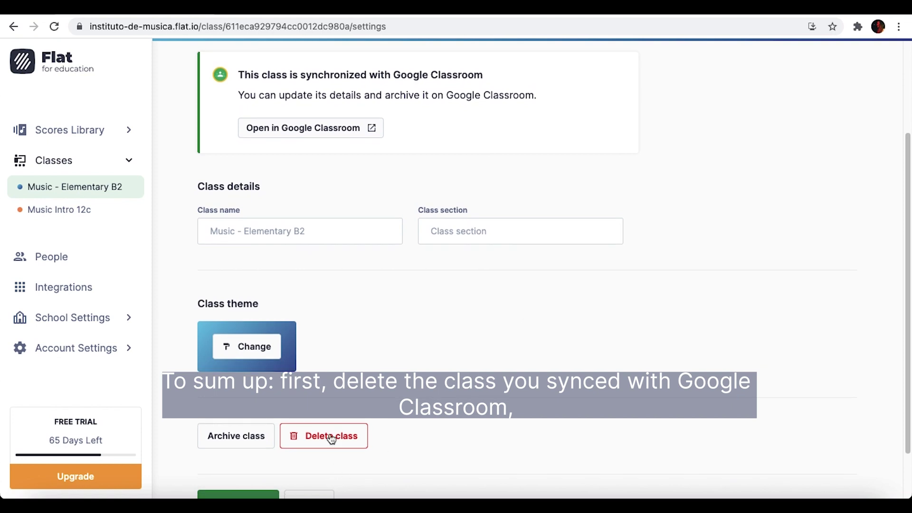
pyautogui.click(331, 437)
pyautogui.click(593, 318)
pyautogui.click(116, 232)
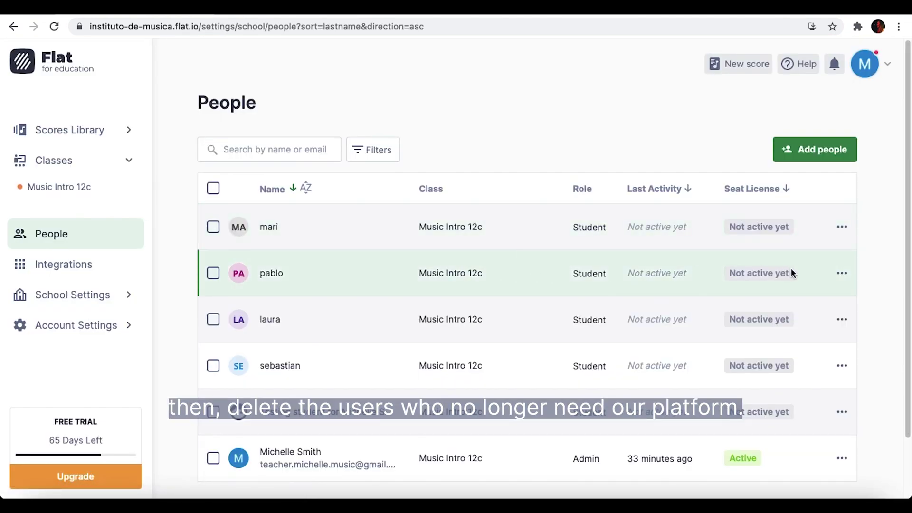